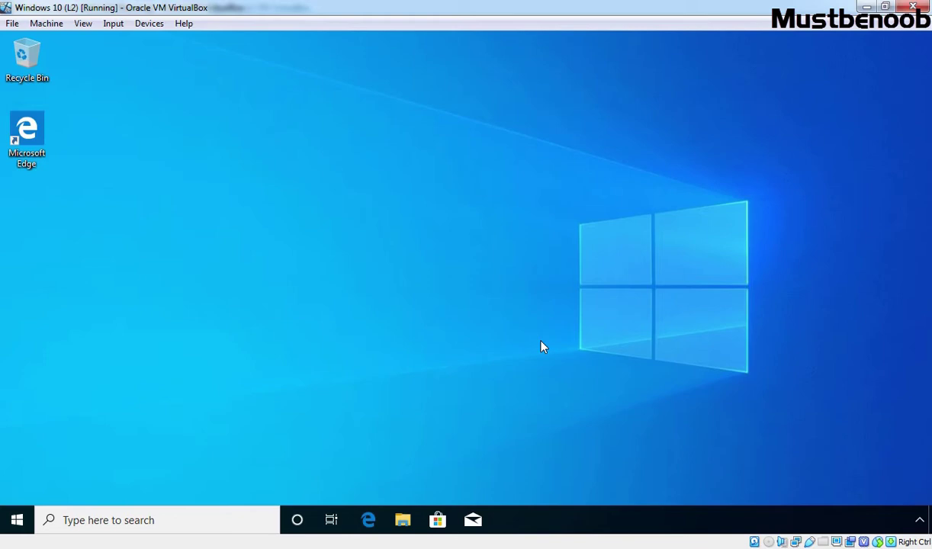
Open PowerShell on the Windows 10 client and run ipconfig /renew to get lease 192.168.1.15
right_click(15, 519)
left_click(79, 310)
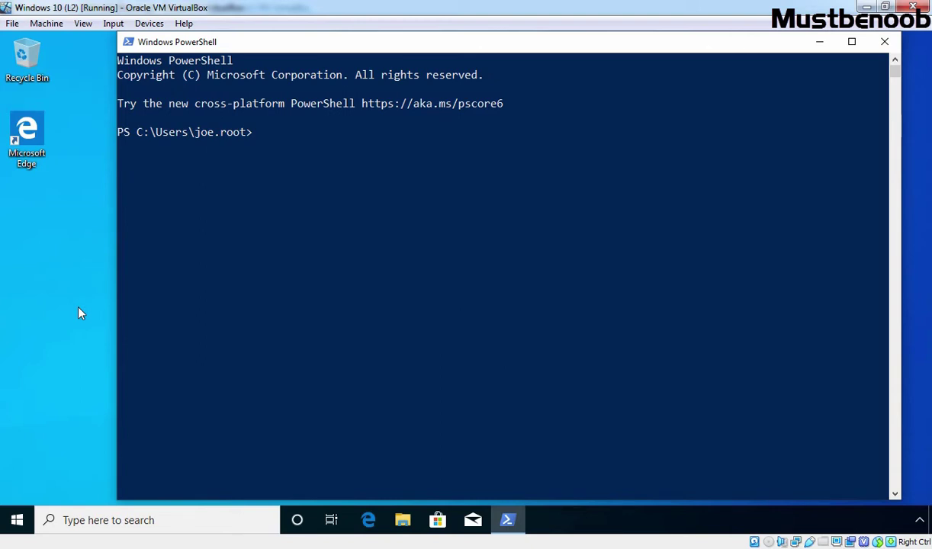
type("ipconfig /renew")
key("Return")
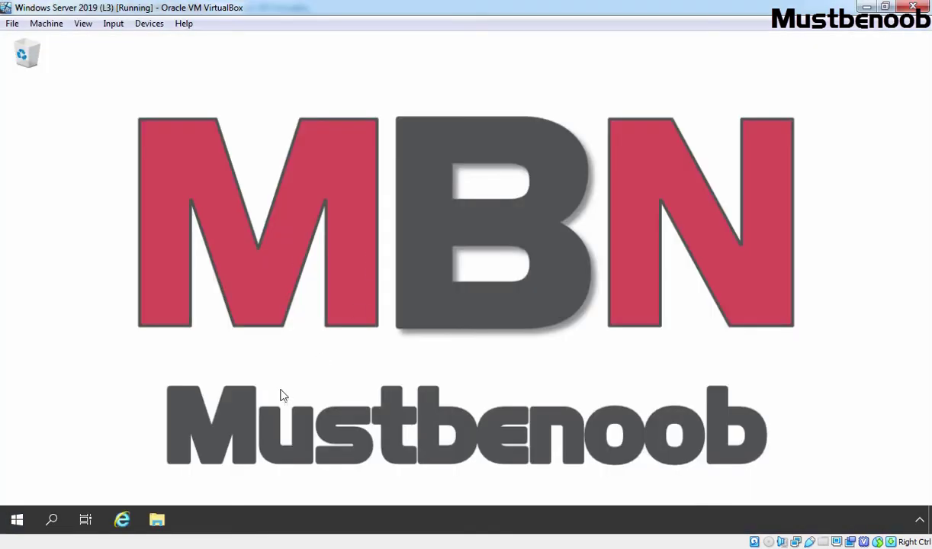
Launch DNS Manager and select the Windows10PC host record (192.168.1.15) in mustbenoob.lab
left_click(17, 519)
left_click(269, 257)
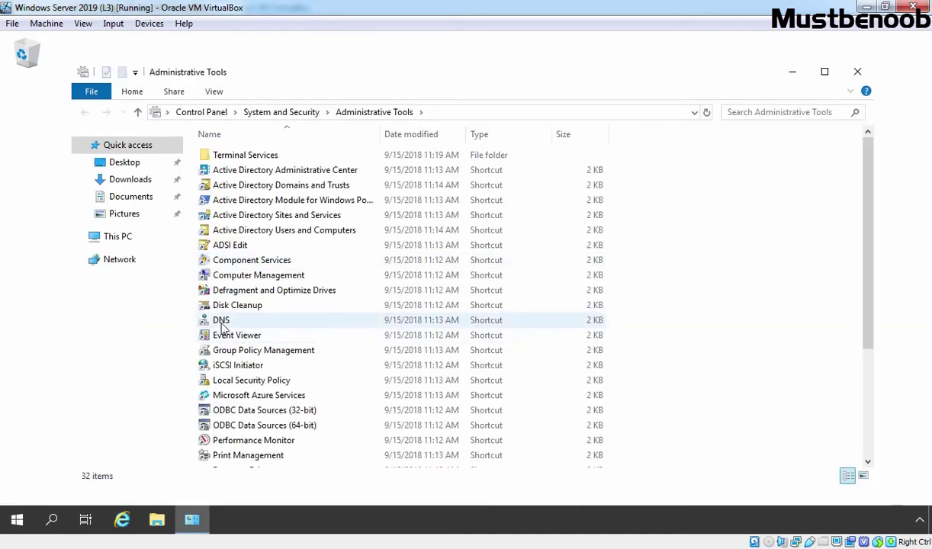
double_click(222, 321)
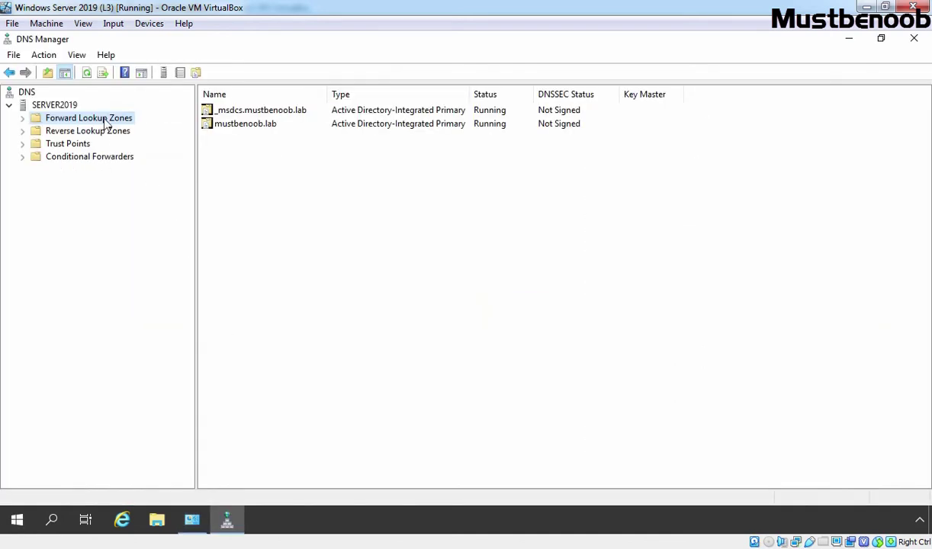
double_click(106, 120)
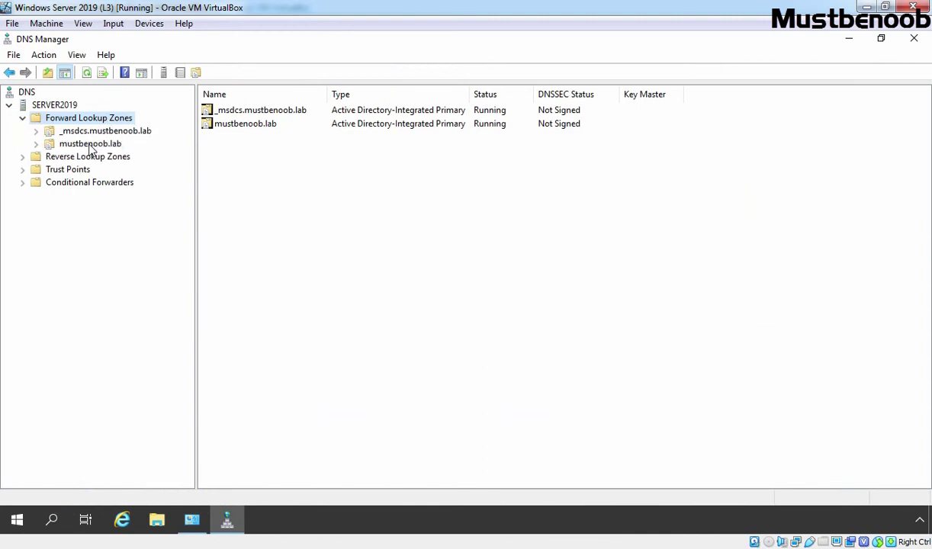
left_click(90, 144)
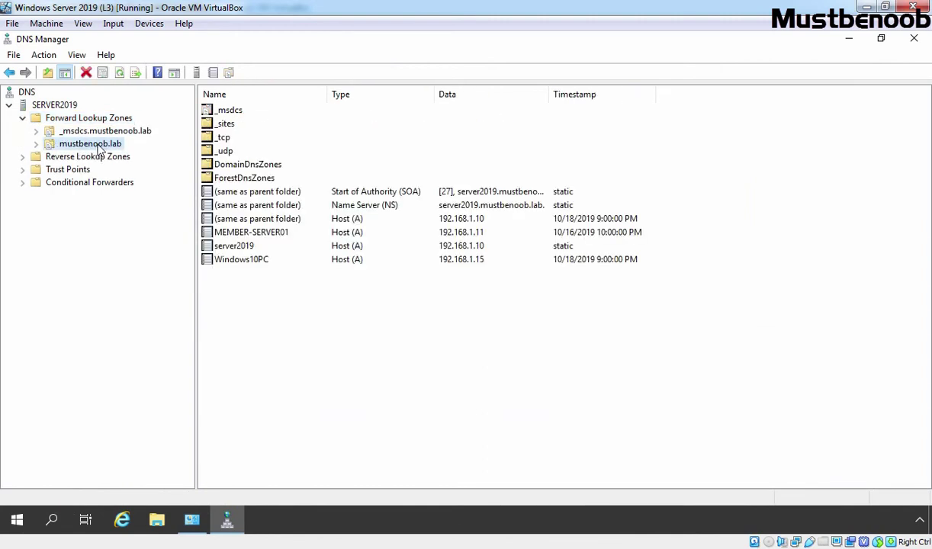
left_click(226, 263)
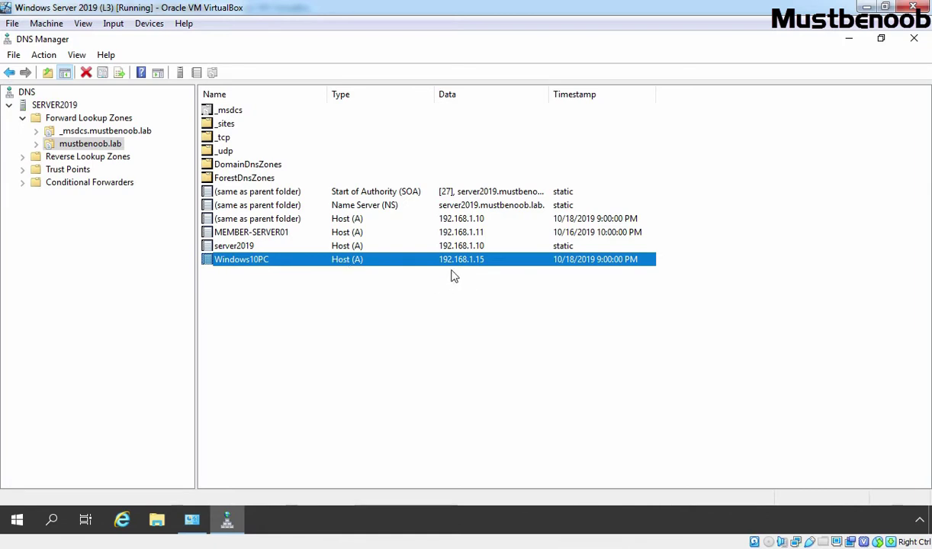
double_click(380, 261)
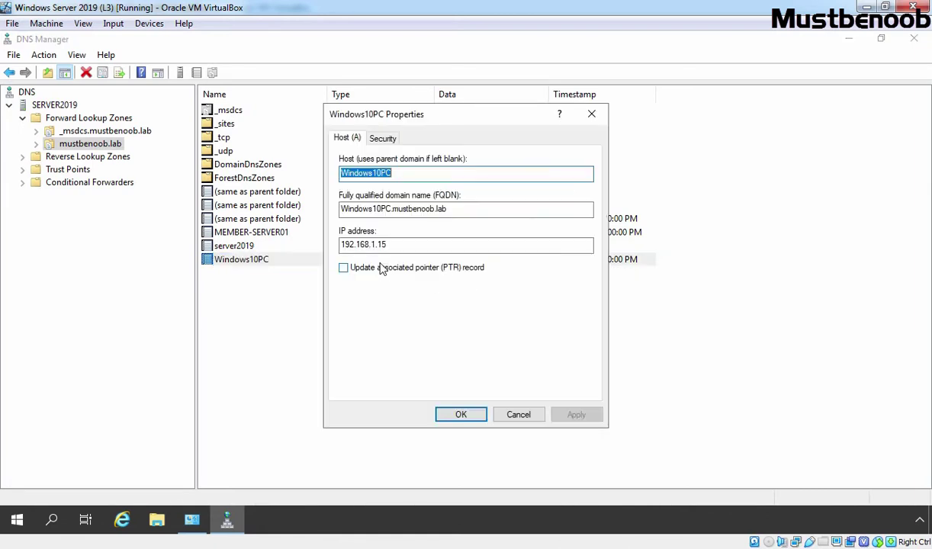
left_click(383, 139)
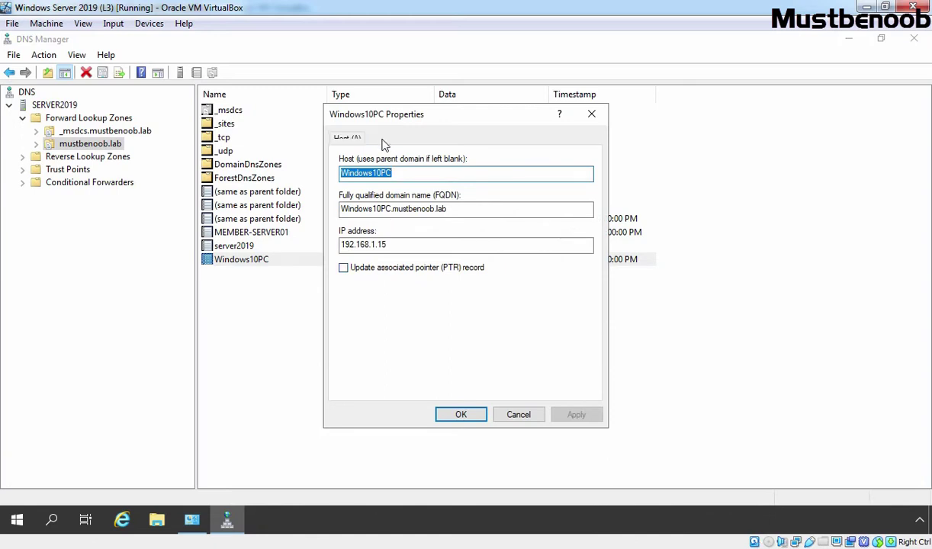
left_click(556, 363)
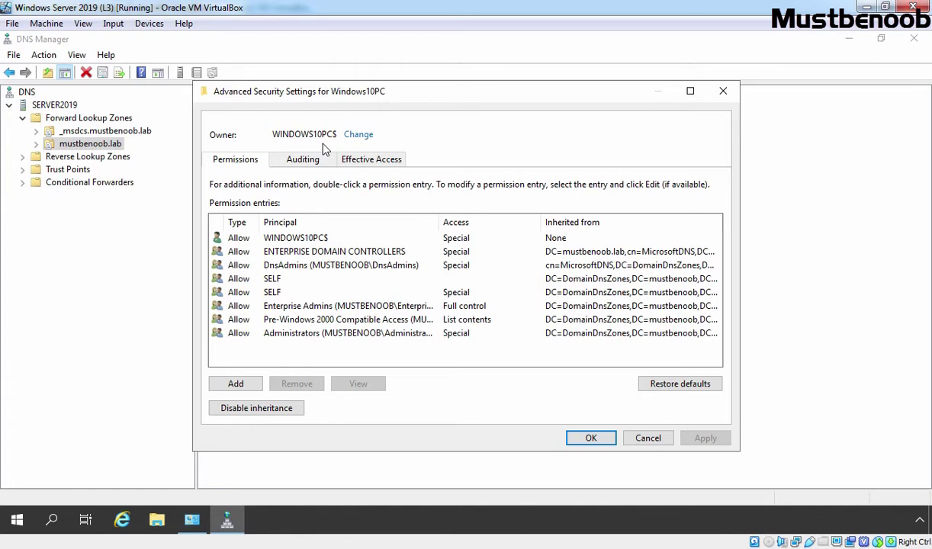
left_click(590, 438)
left_click(462, 413)
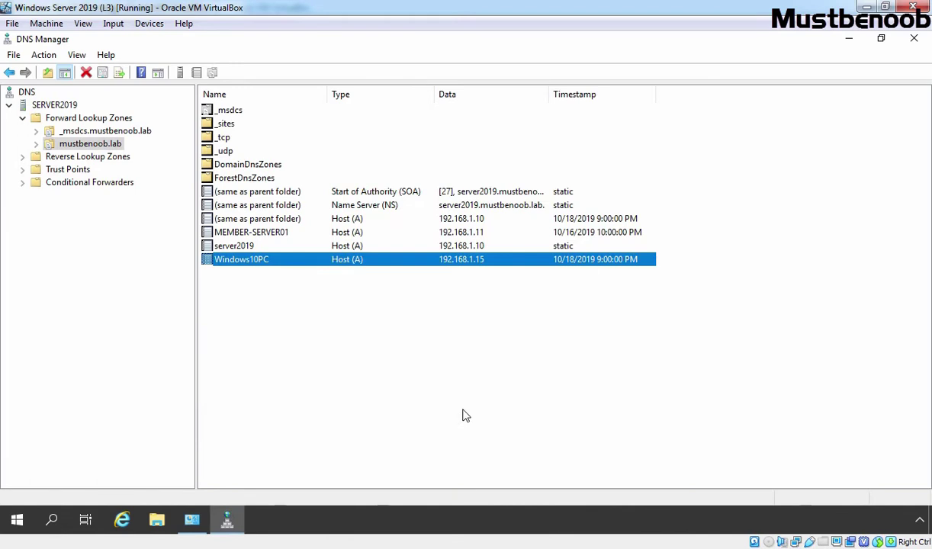
On the Windows 10 VM, edit the previous command into ipconfig /release and run it
key("alt+Tab")
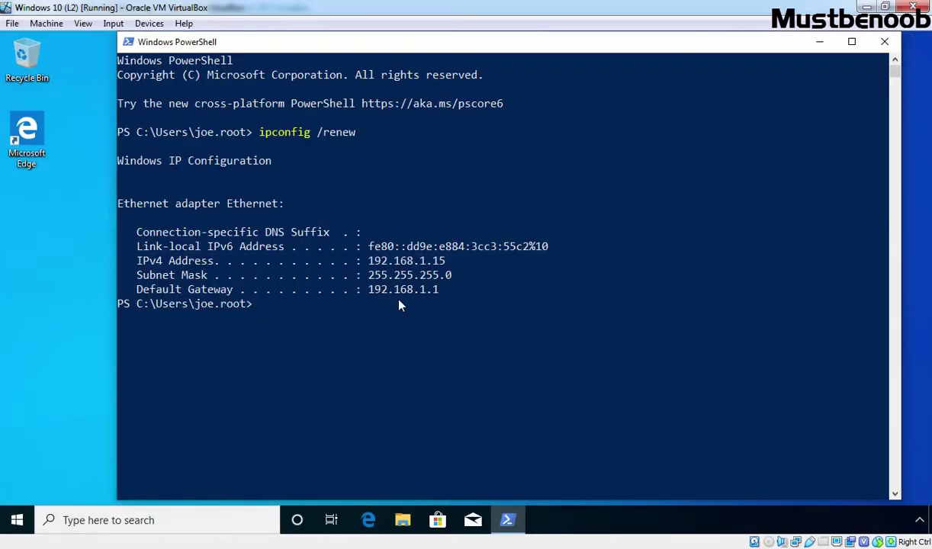
key("Up")
key("BackSpace")
key("BackSpace")
key("BackSpace")
type("lease")
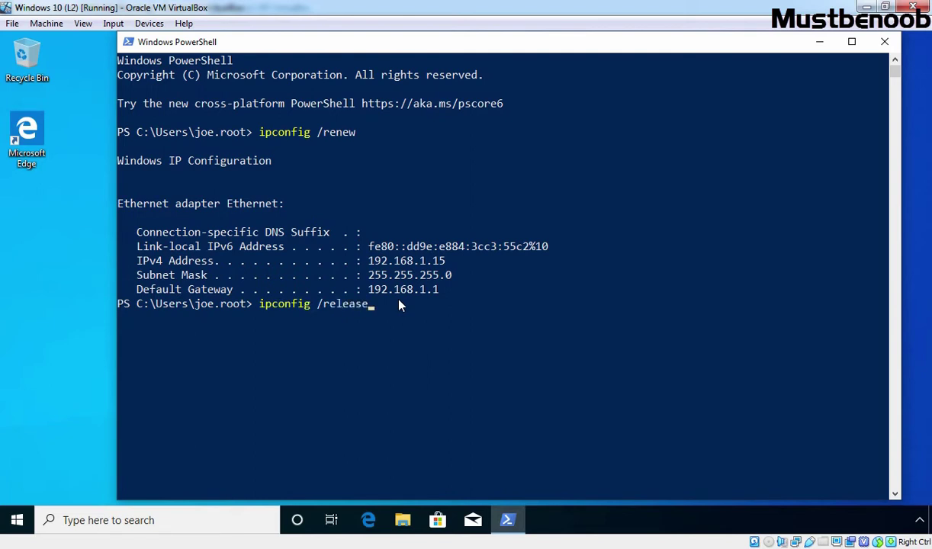
key("Return")
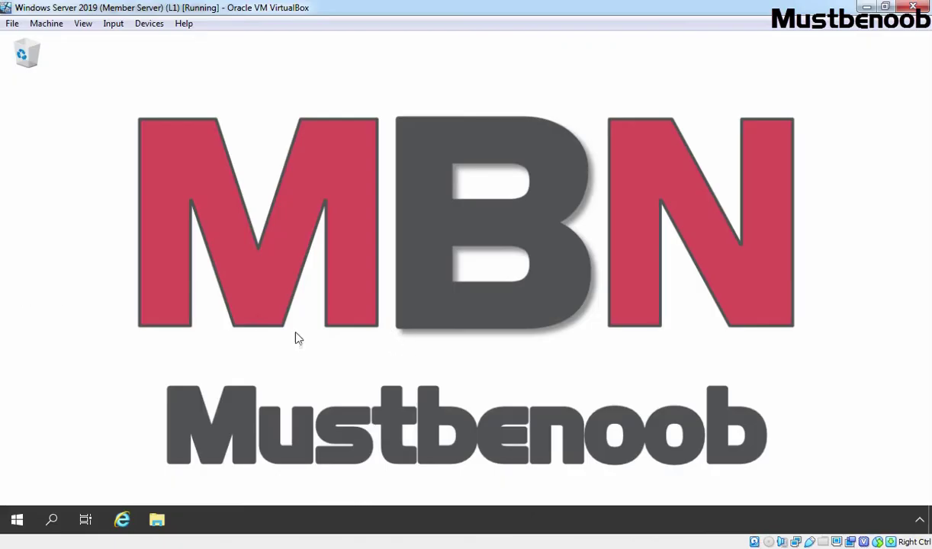
Launch the DHCP console maximized and expand member-server01, IPv4, DHCP SUPERSCOPE 1 and DHCP SCOPE 1
left_click(15, 520)
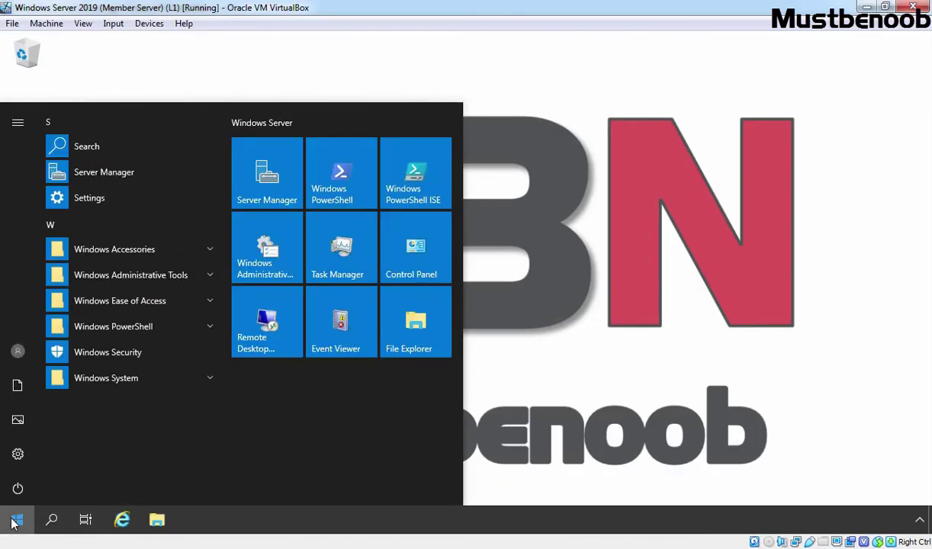
left_click(267, 255)
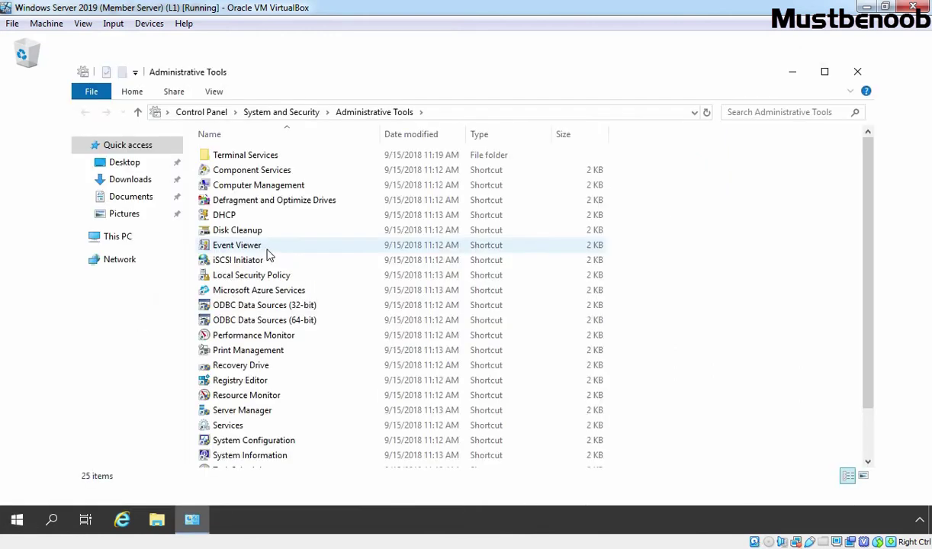
double_click(224, 217)
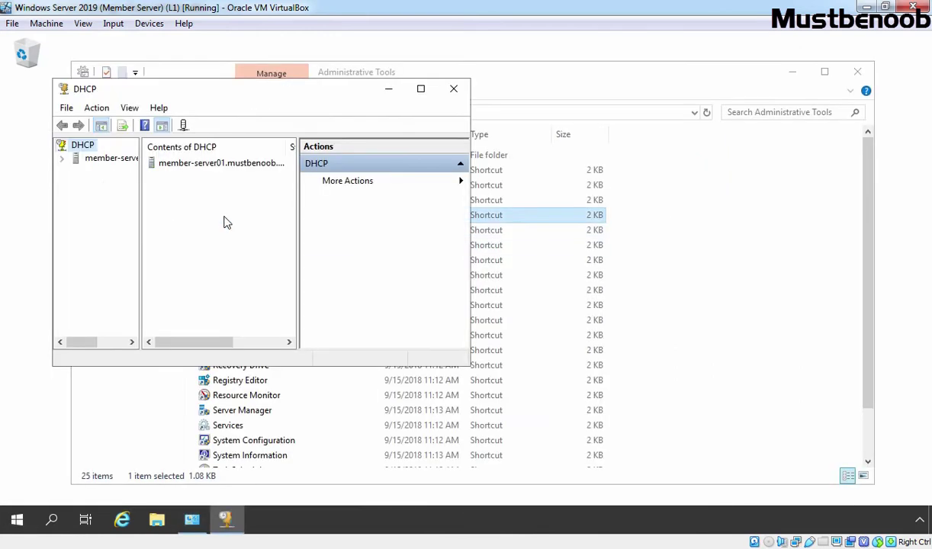
left_click(420, 88)
left_click_drag(89, 183, 226, 187)
left_click(105, 111)
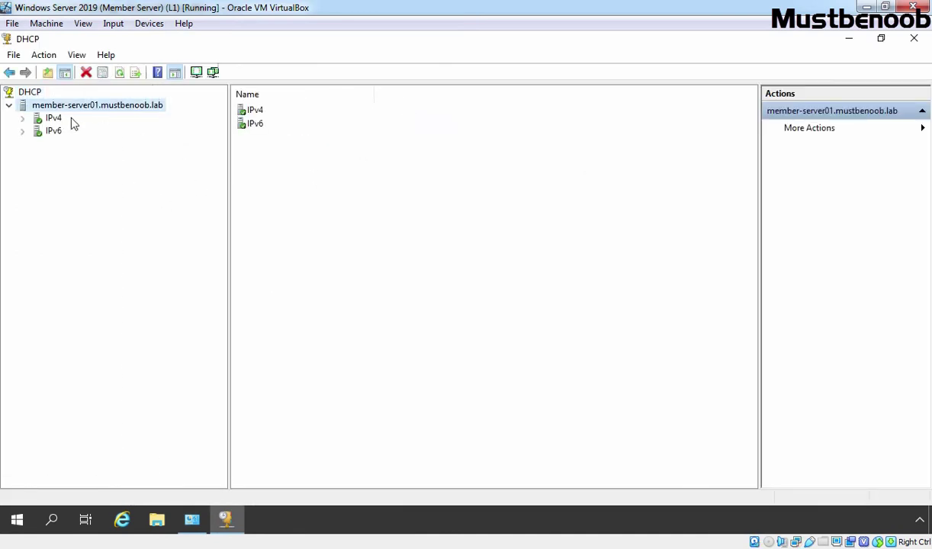
double_click(57, 119)
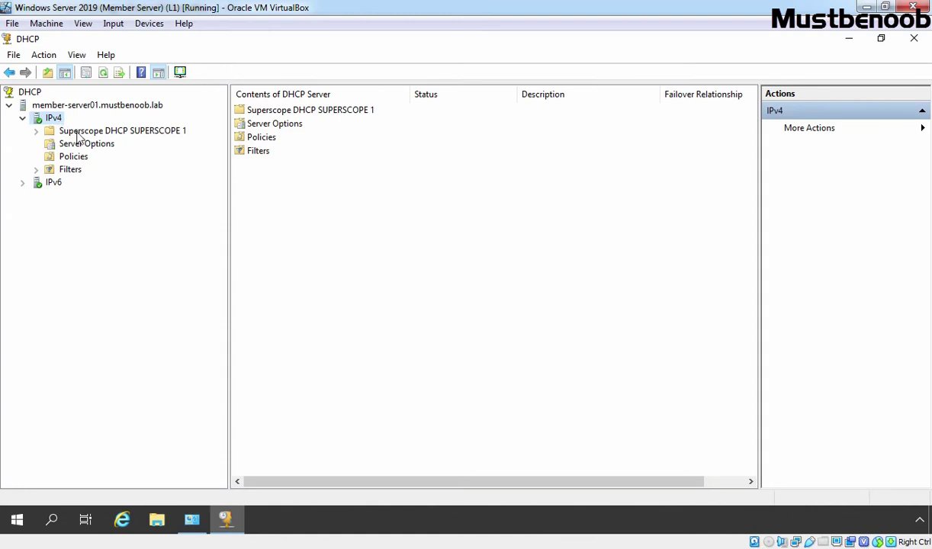
double_click(77, 130)
double_click(102, 144)
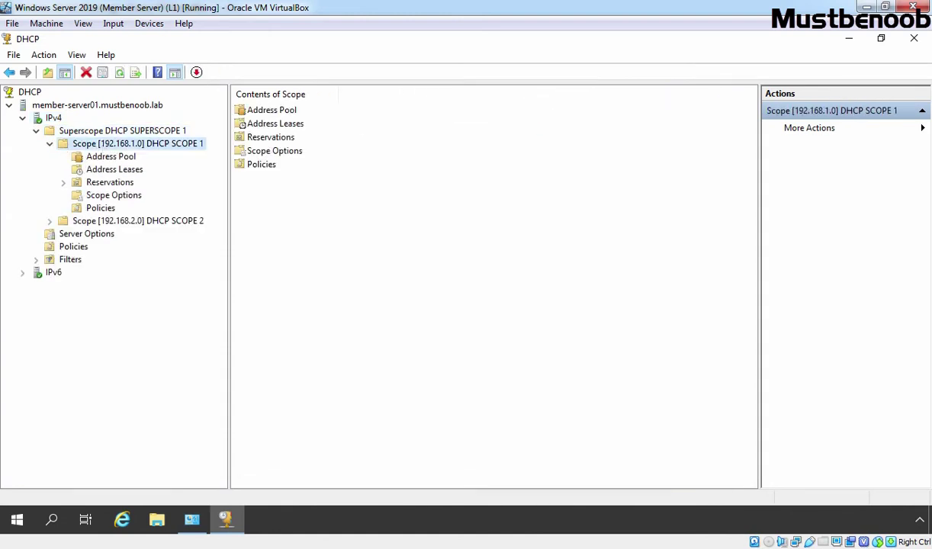
Set DHCP SCOPE 1's DNS properties to always dynamically update DNS records, then apply
right_click(103, 149)
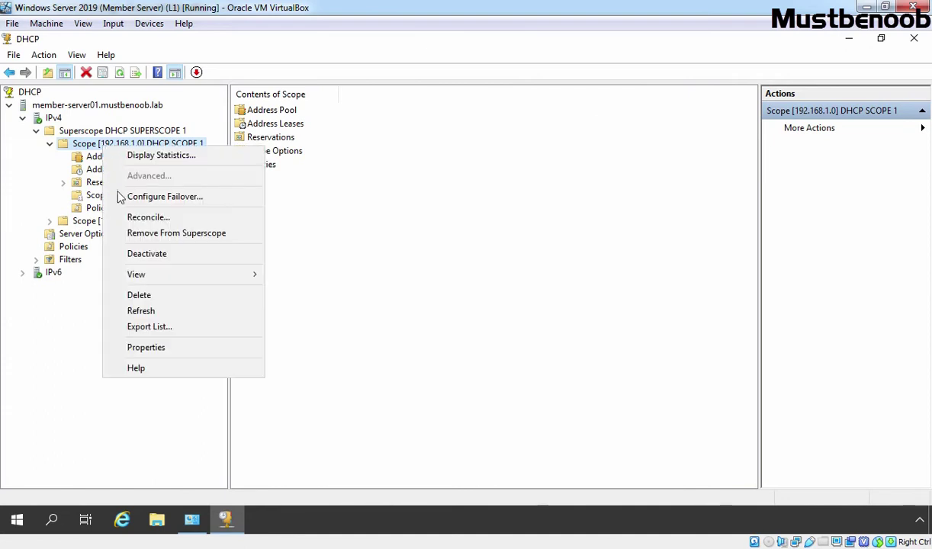
left_click(149, 347)
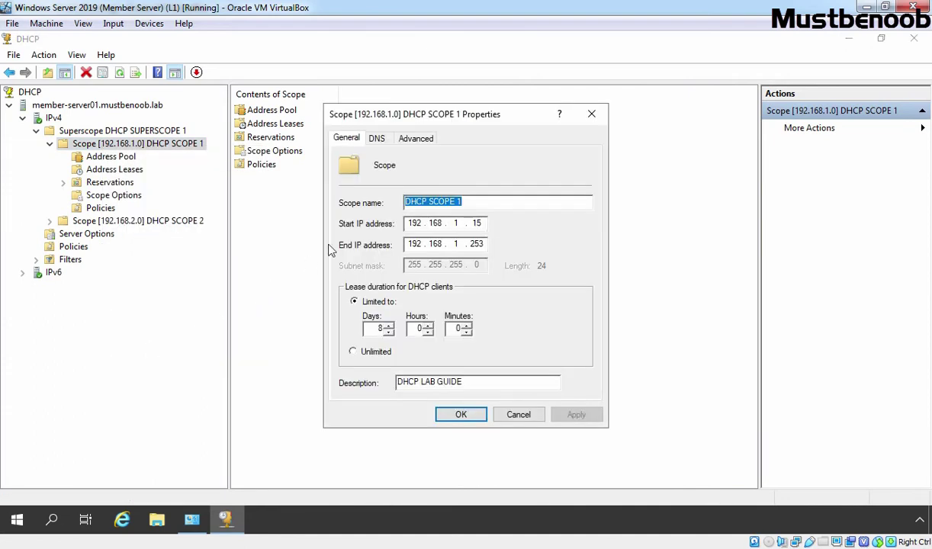
left_click(377, 138)
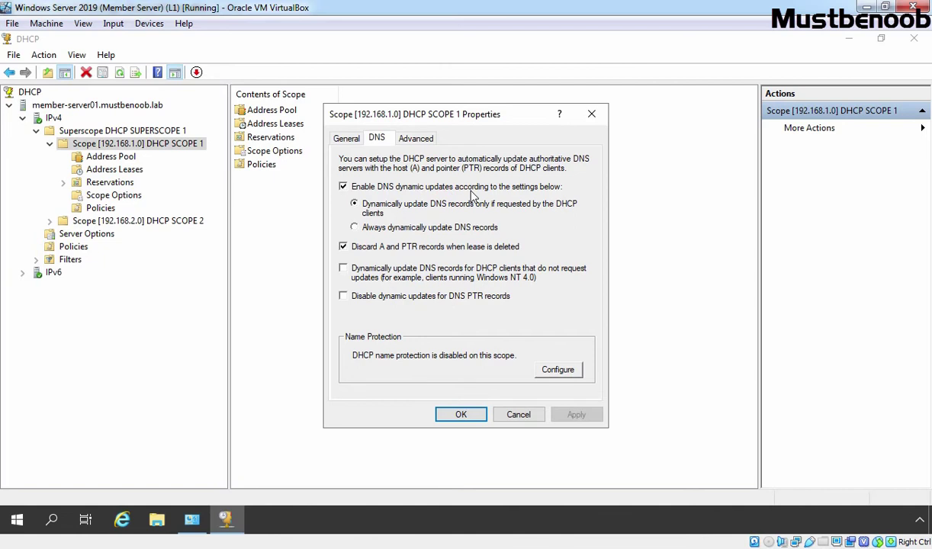
left_click(355, 228)
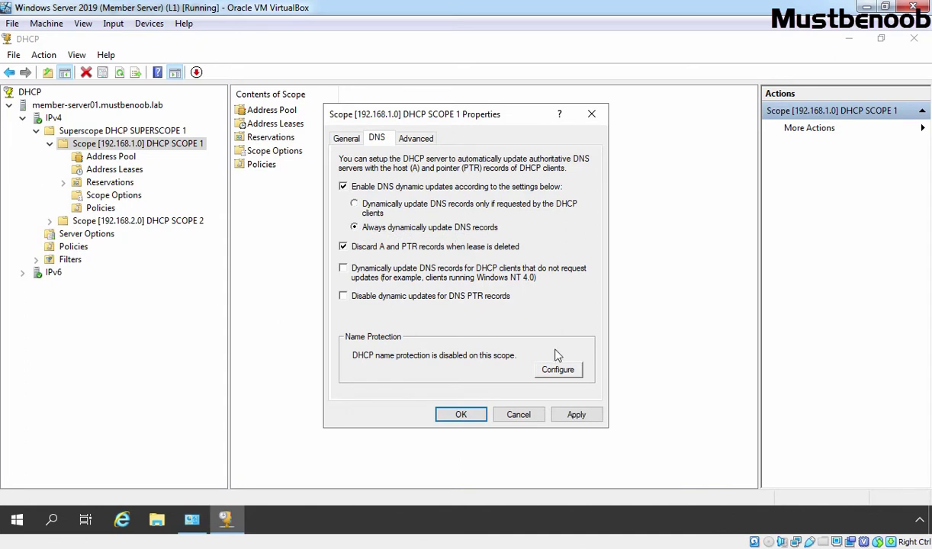
left_click(577, 415)
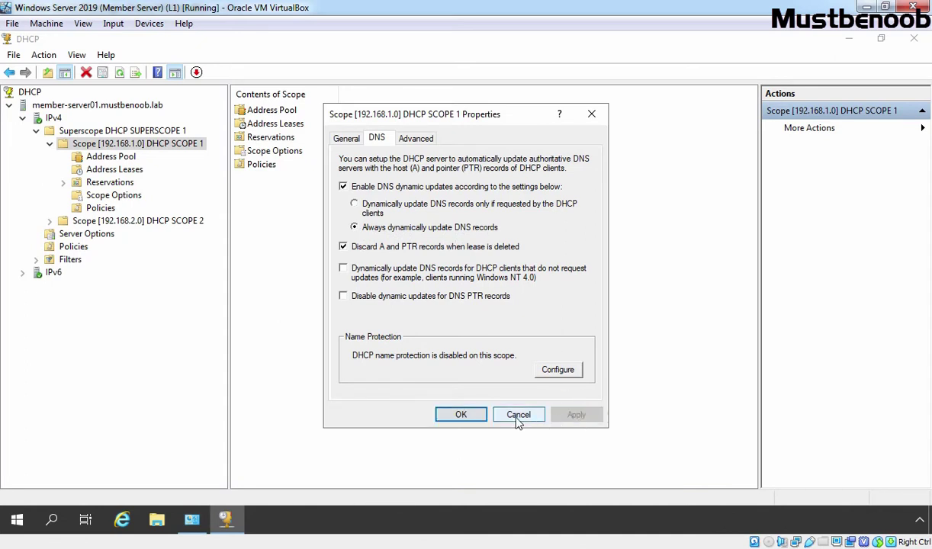
left_click(460, 417)
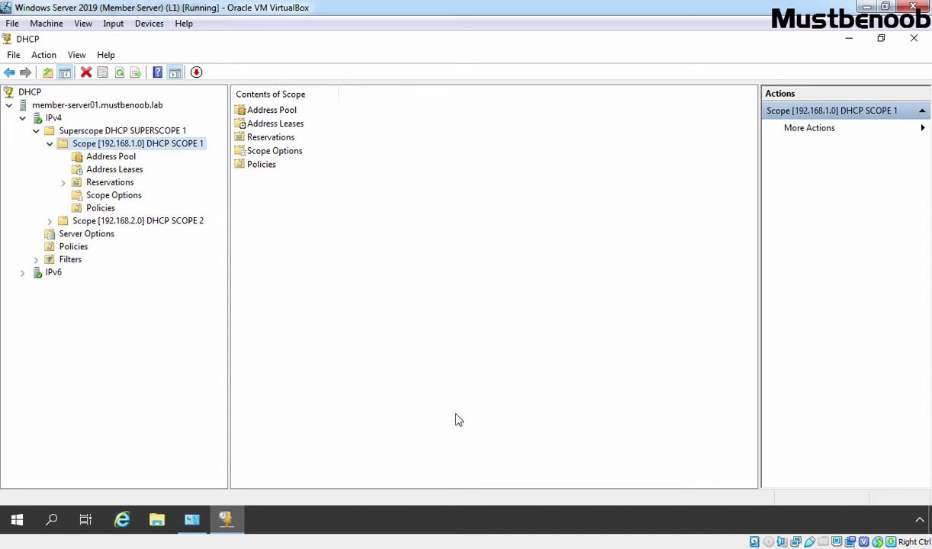
Refresh the scope contents, then rerun ipconfig /renew on the Windows 10 client
left_click(119, 73)
key("alt+Tab")
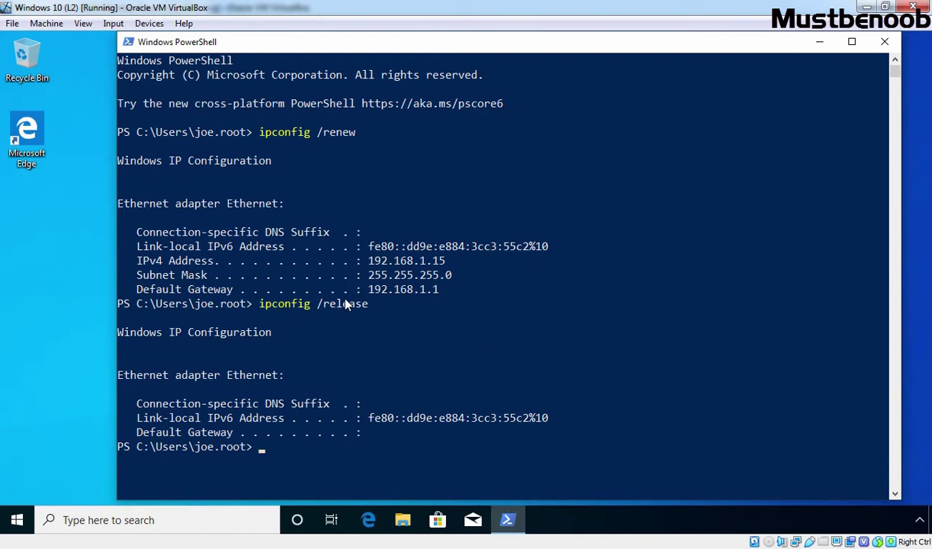
key("Up")
key("Up")
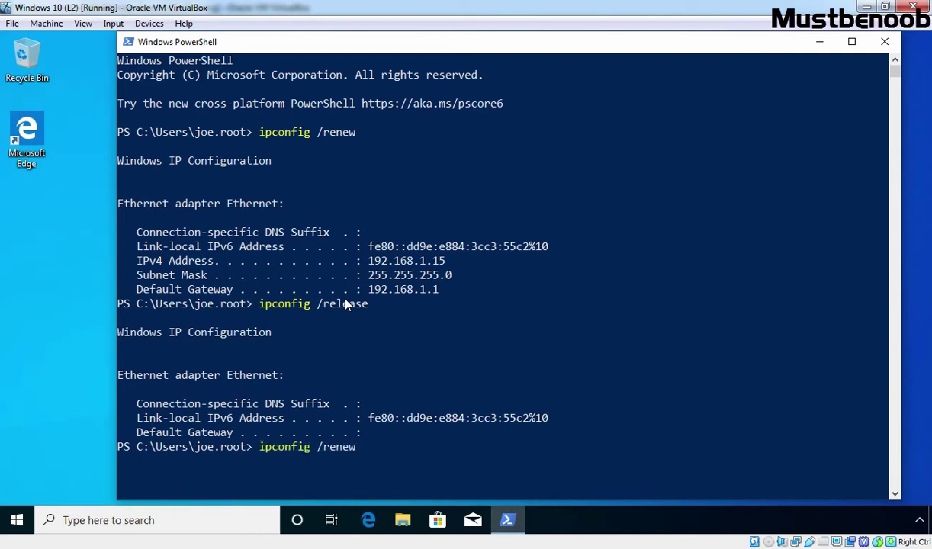
key("Return")
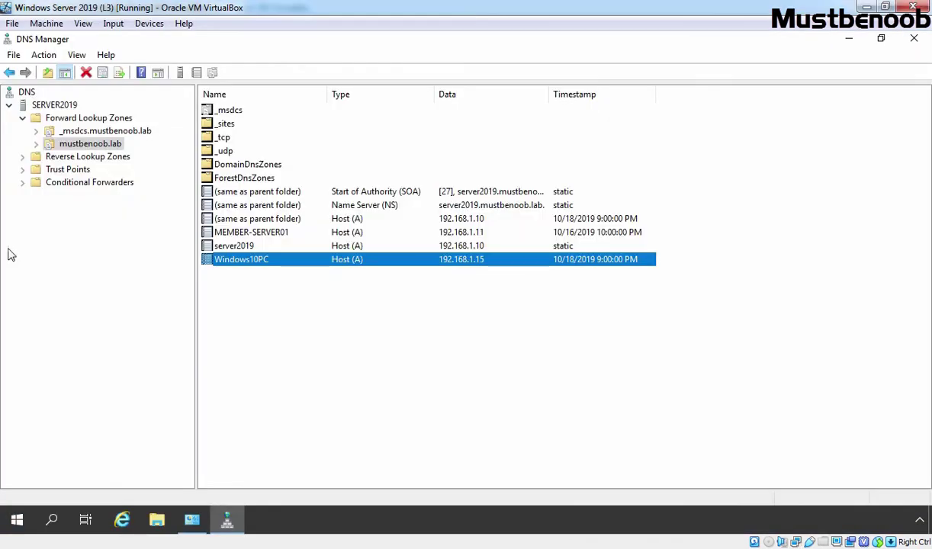
Refresh mustbenoob.lab and confirm in advanced security that MEMBER-SERVER01$ owns the Windows10PC record
right_click(320, 324)
left_click(354, 386)
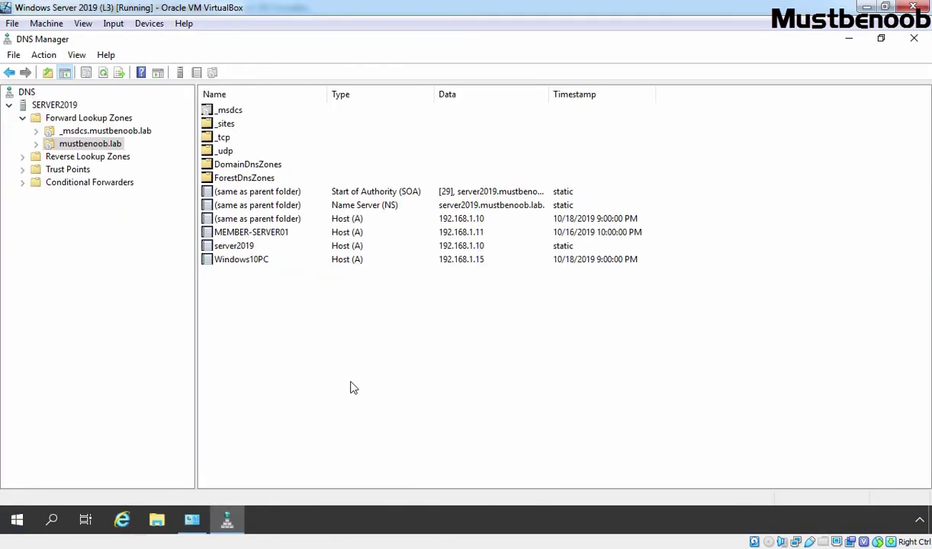
double_click(225, 262)
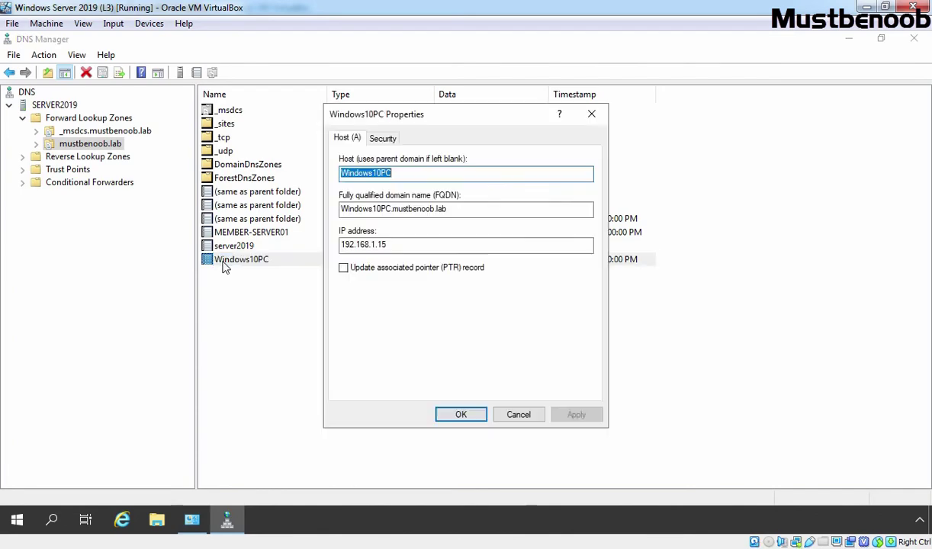
left_click(393, 139)
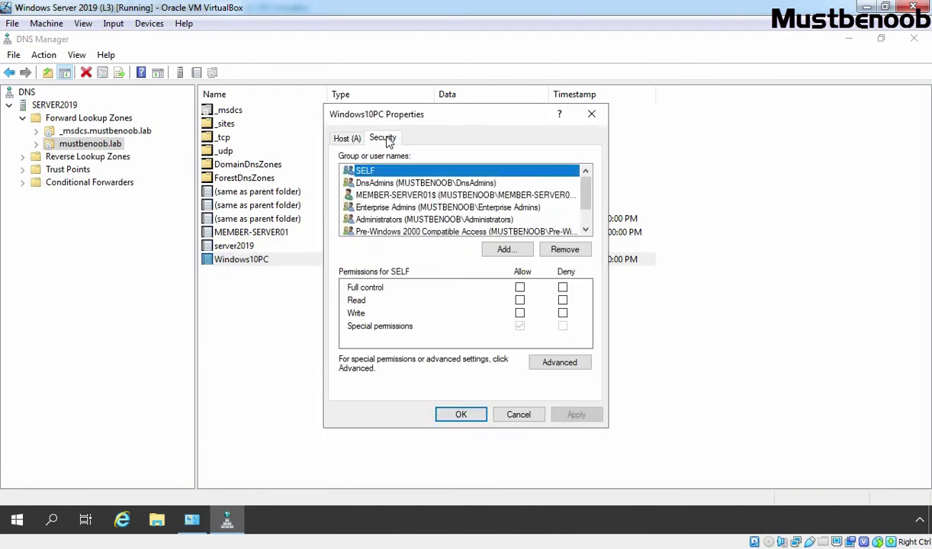
left_click(557, 362)
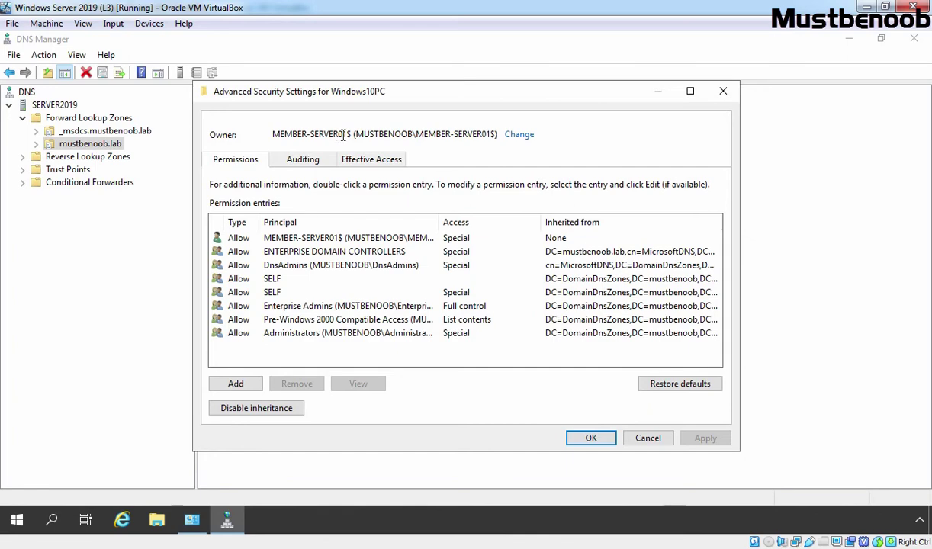
left_click(594, 441)
left_click(462, 414)
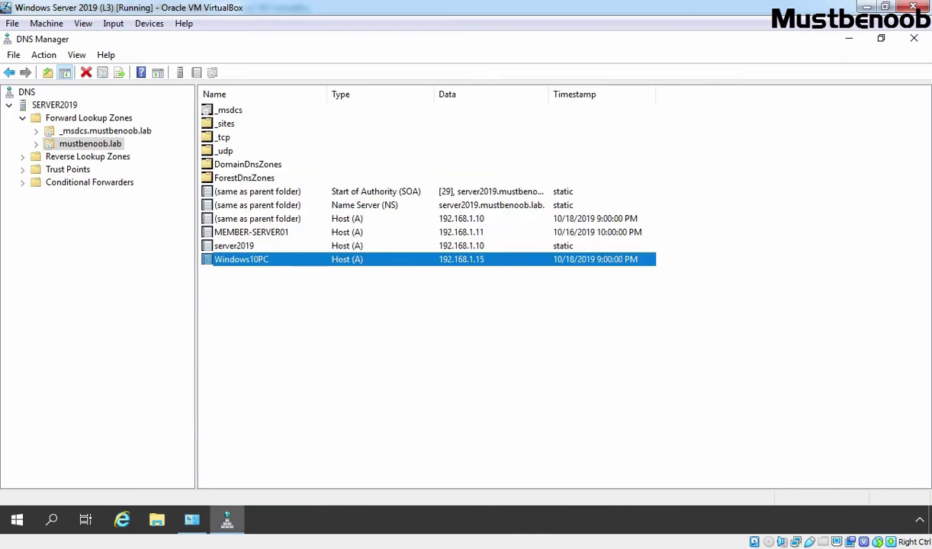
In Active Directory Users and Computers, start a new user DHCPDNS UPDATE with logon dhcpdnsupdate
left_click(847, 40)
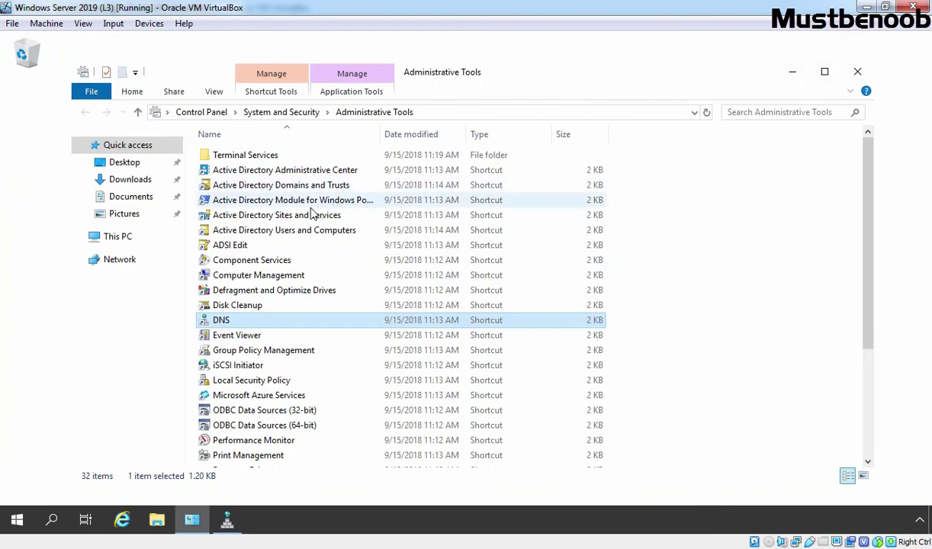
left_click(264, 231)
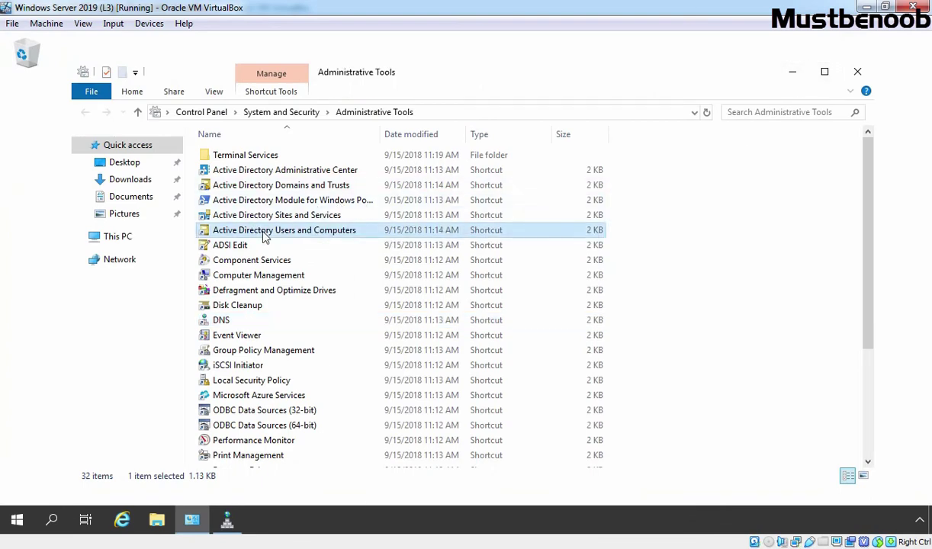
double_click(265, 237)
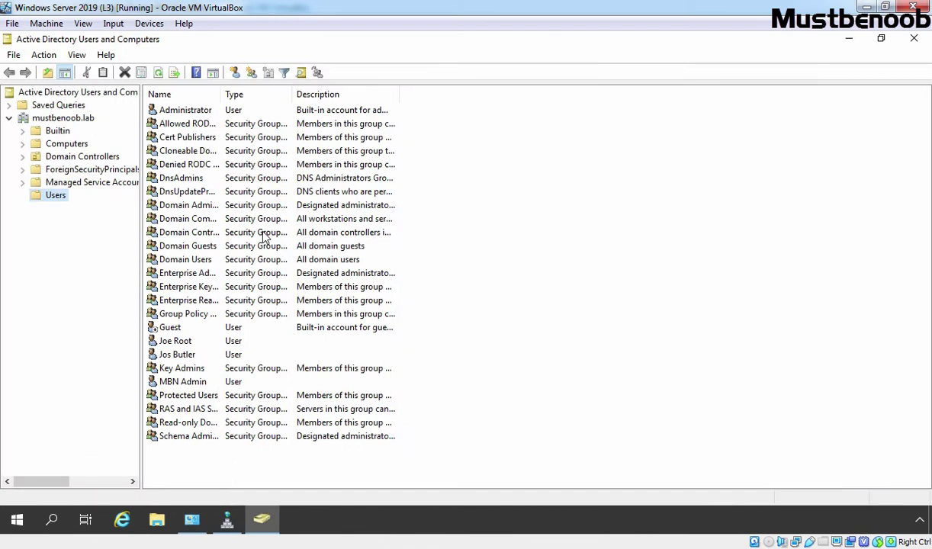
left_click(234, 72)
type("DHCPDNS")
key("Tab")
key("Tab")
type("UPDATE")
key("Tab")
key("Tab")
type("dhcpdnsupdate")
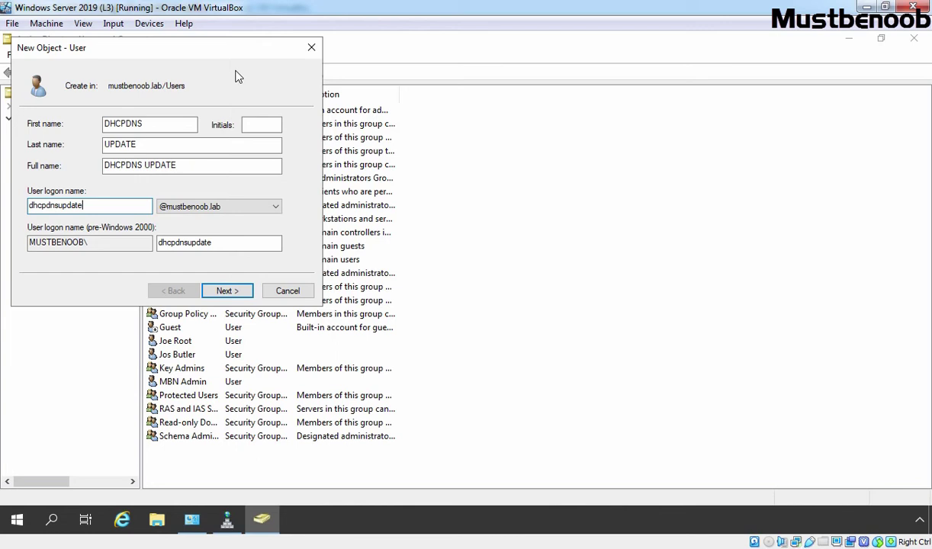
left_click(225, 293)
Set the password to never expire, enter the account password, and finish creating the user
left_click(32, 170)
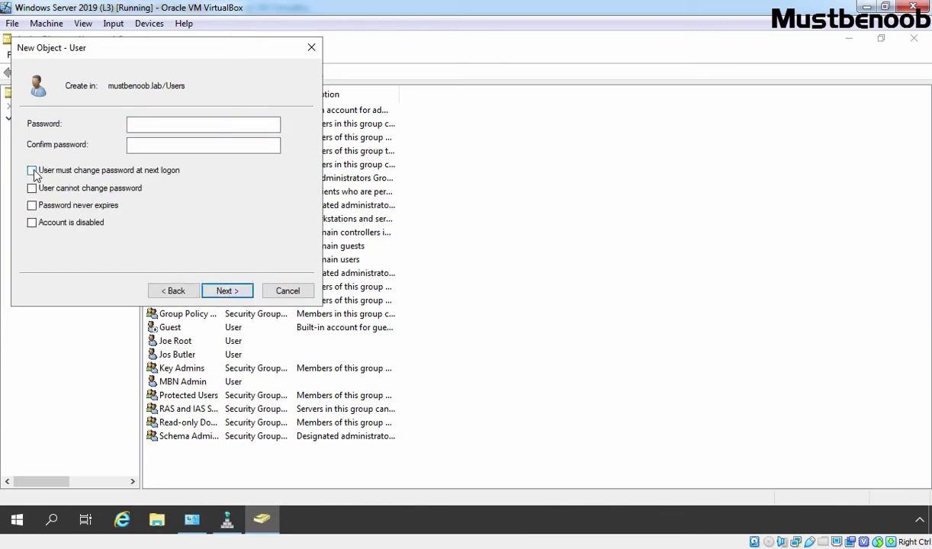
left_click(34, 204)
left_click(152, 125)
type("*********")
key("Tab")
type("*********")
left_click(229, 292)
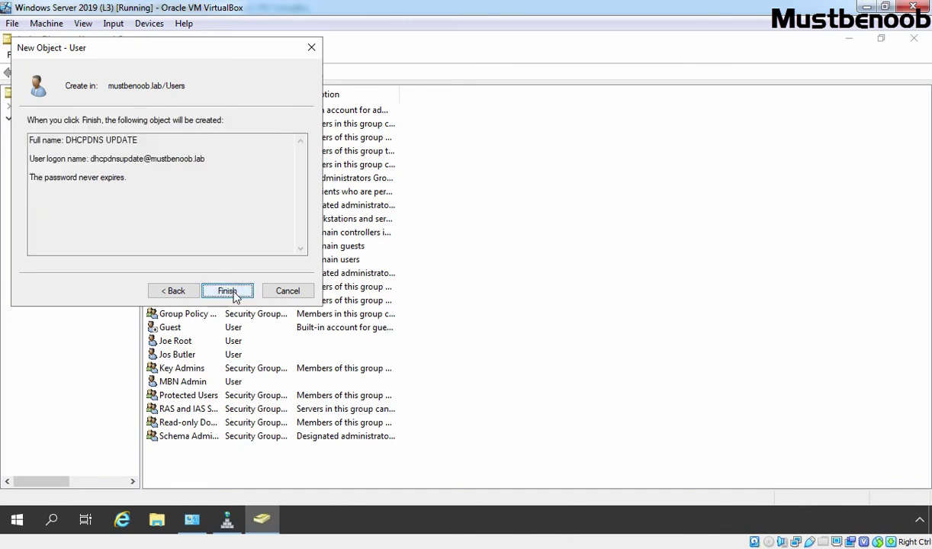
left_click(229, 292)
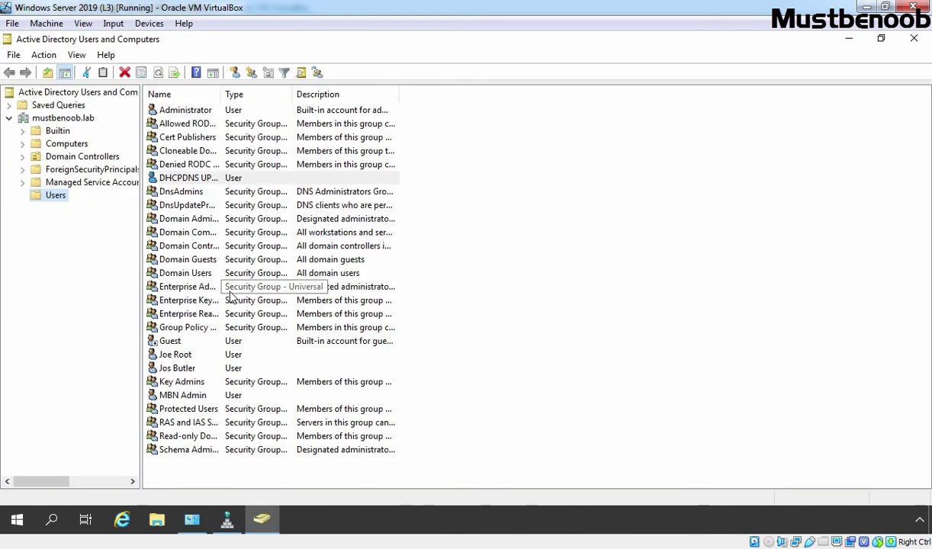
Run ipconfig /release on the Windows 10 VM and refresh the zone so Windows10PC disappears
double_click(225, 93)
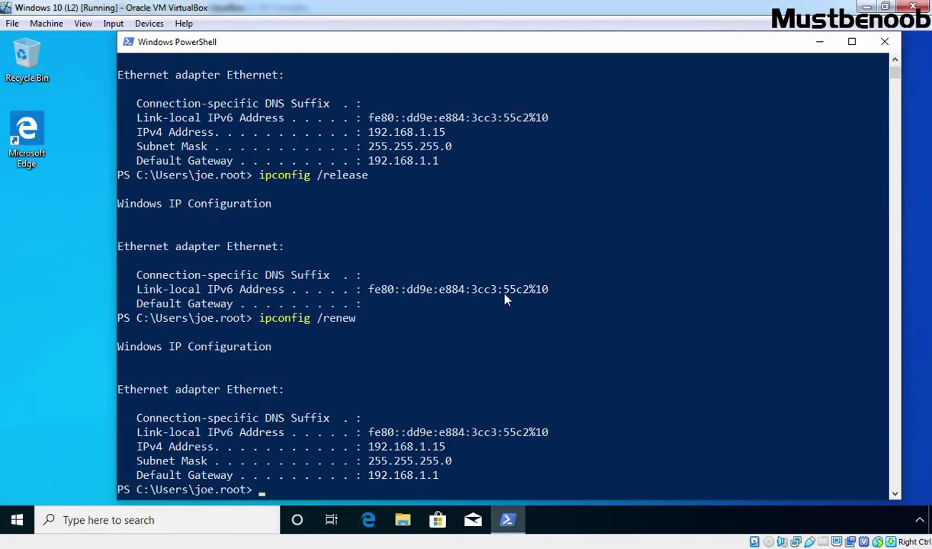
key("Up")
key("Up")
key("Return")
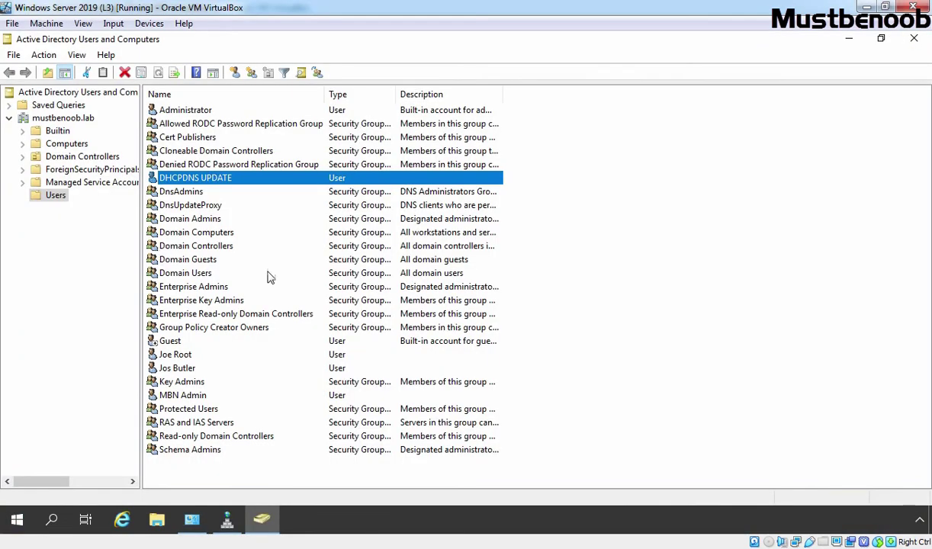
left_click(226, 519)
right_click(333, 334)
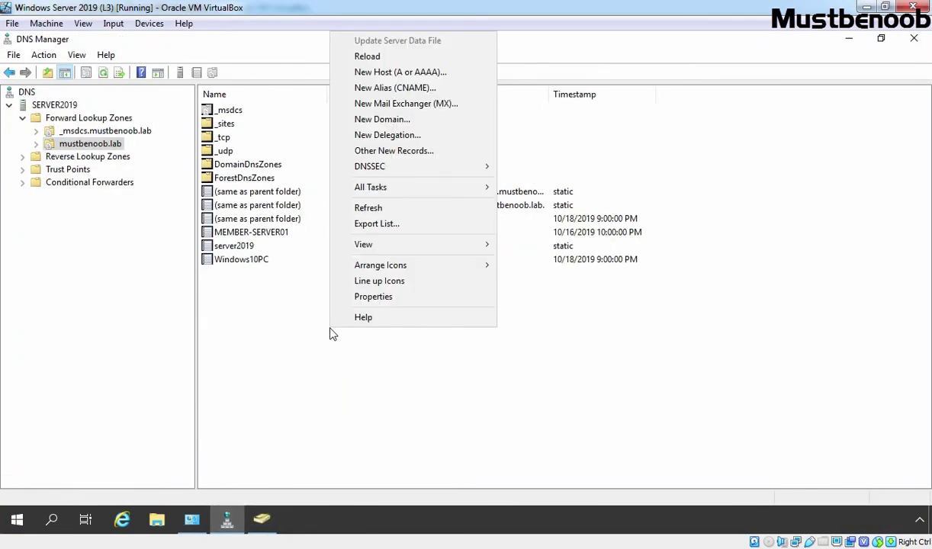
left_click(367, 200)
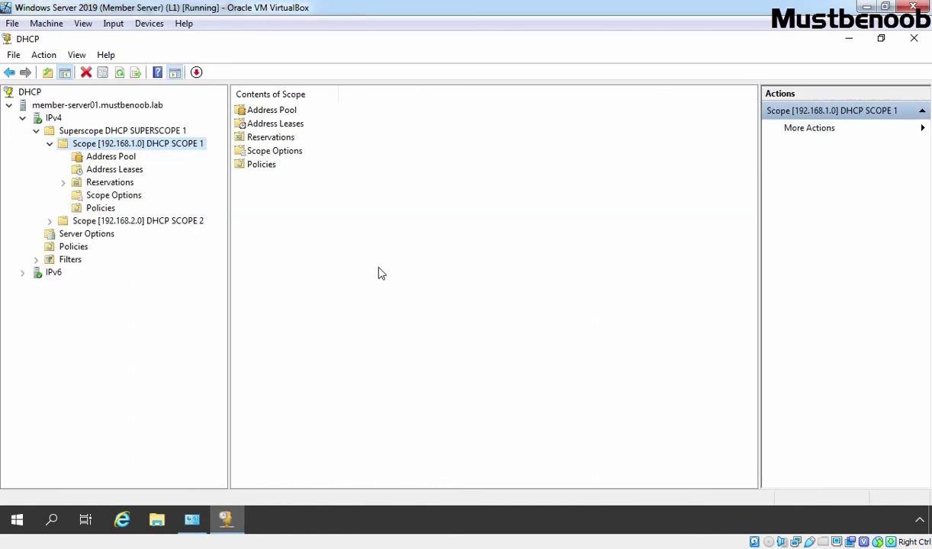
Open the IPv4 node's Advanced properties and bring up the DNS dynamic update credentials
left_click(52, 119)
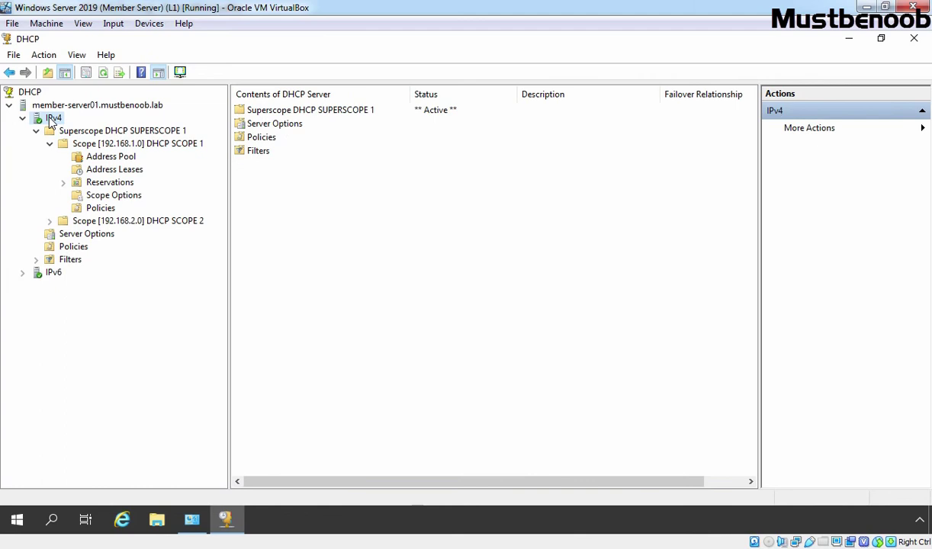
right_click(52, 120)
left_click(90, 356)
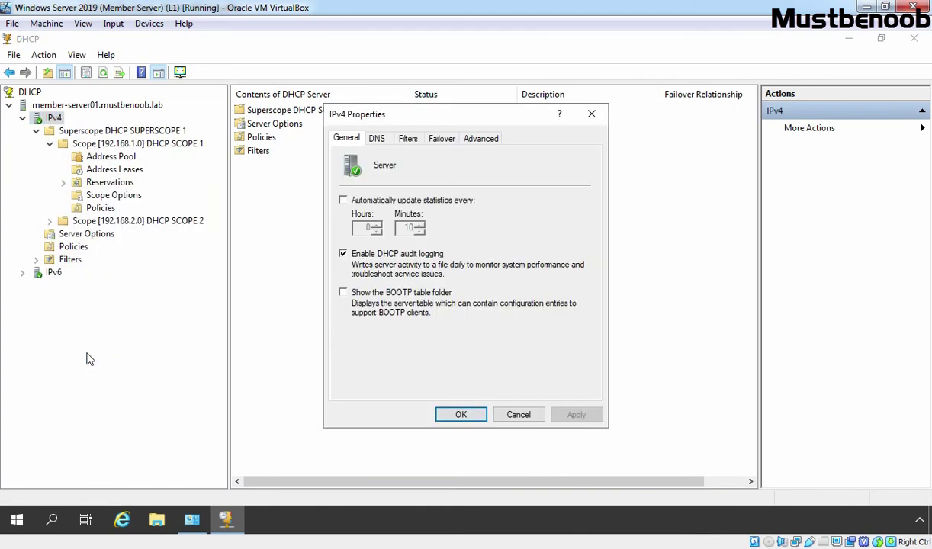
left_click(481, 139)
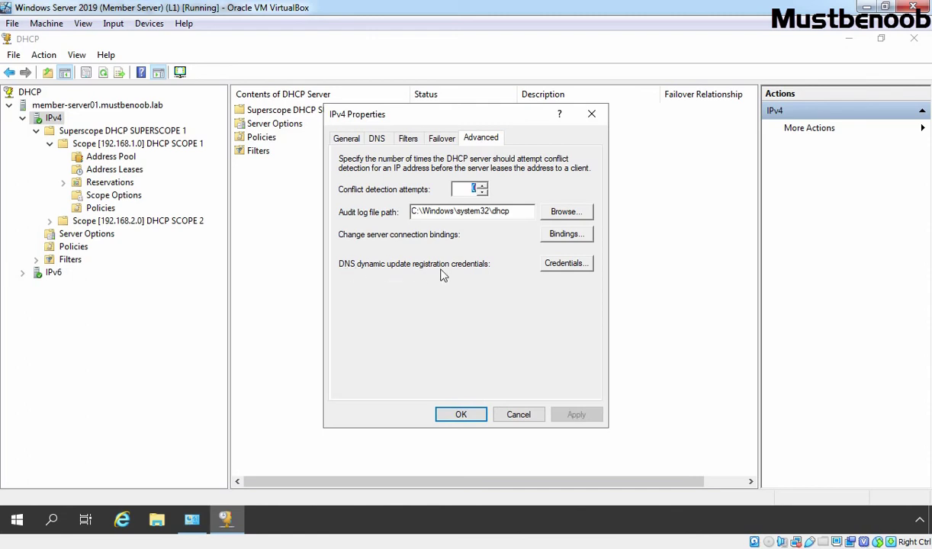
left_click(568, 265)
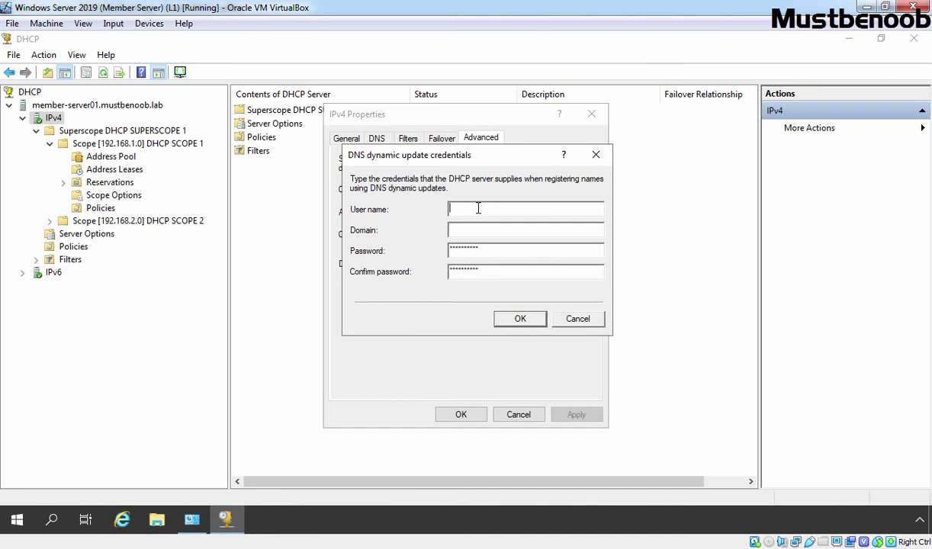
Enter the DHCPDNS UPDATE account's logon name, domain MUSTBENOOB.LAB and password, then save both dialogs
type("dhcpdnsupdate@mustbenoob.lab")
key("Tab")
type("MUSTBENOOB.LAB")
key("Tab")
type("*********")
key("Tab")
type("********")
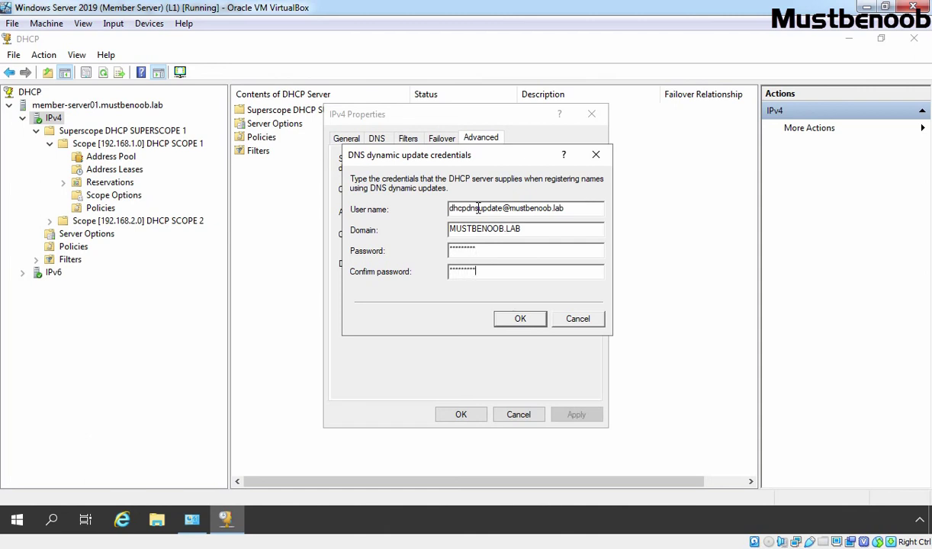
left_click(522, 318)
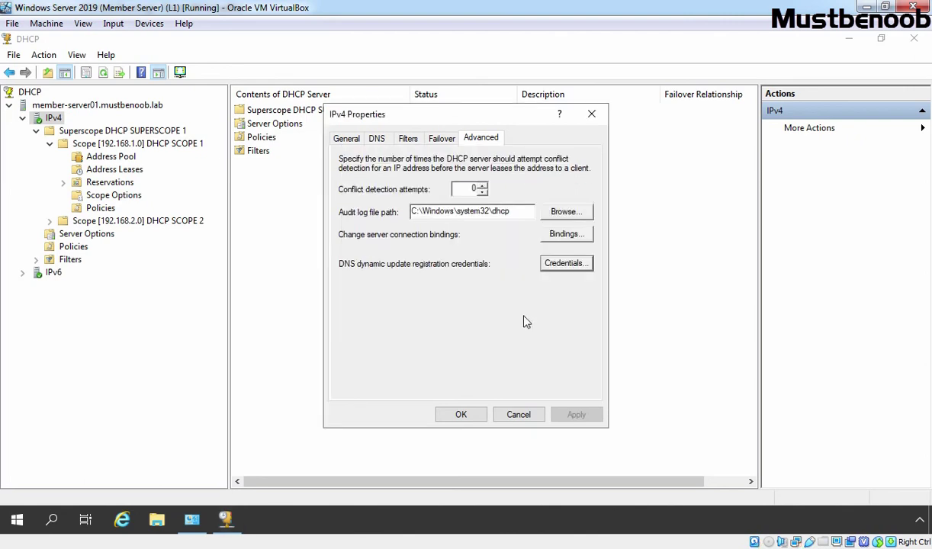
left_click(461, 414)
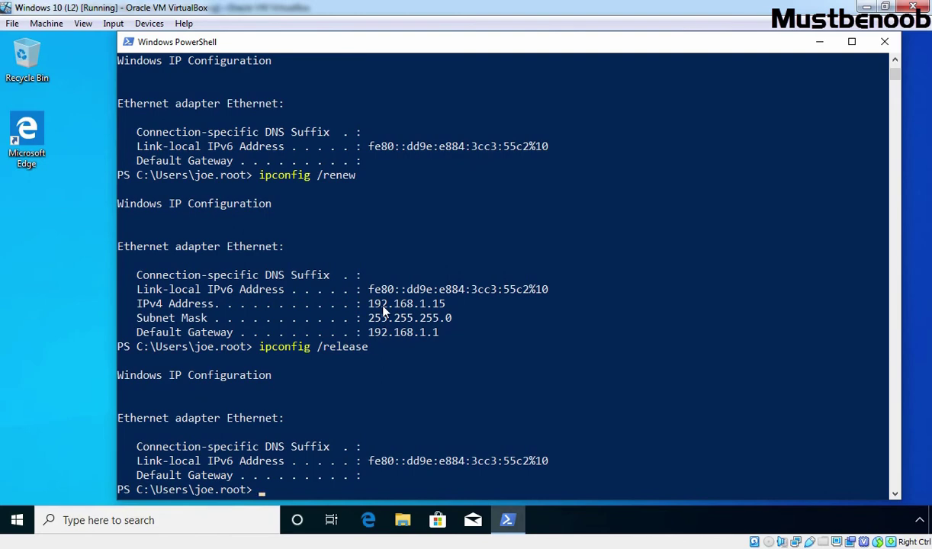
Rerun ipconfig /renew on the Windows 10 client so it leases 192.168.1.15
key("Up")
key("Up")
key("Return")
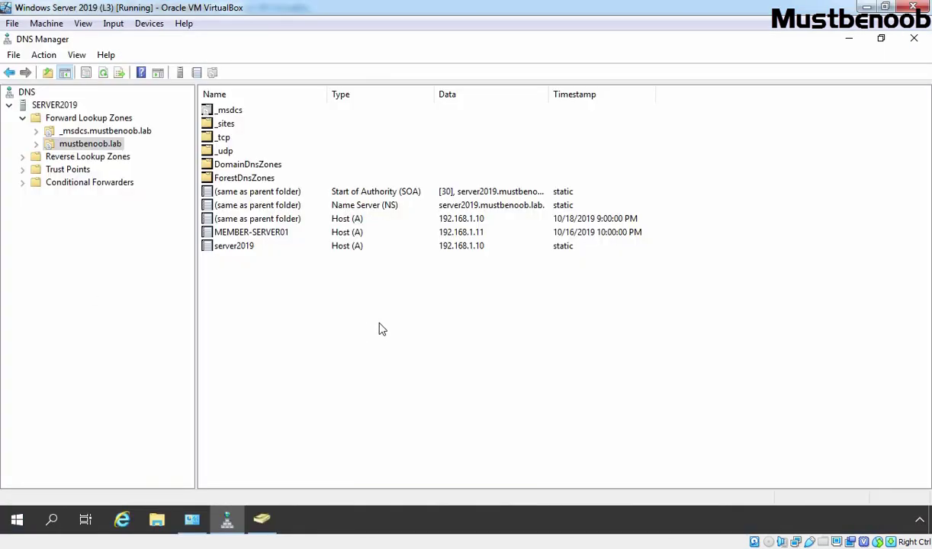
Refresh mustbenoob.lab and open Windows10PC's advanced security settings to confirm DHCPDNS UPDATE owns it
right_click(382, 328)
left_click(412, 388)
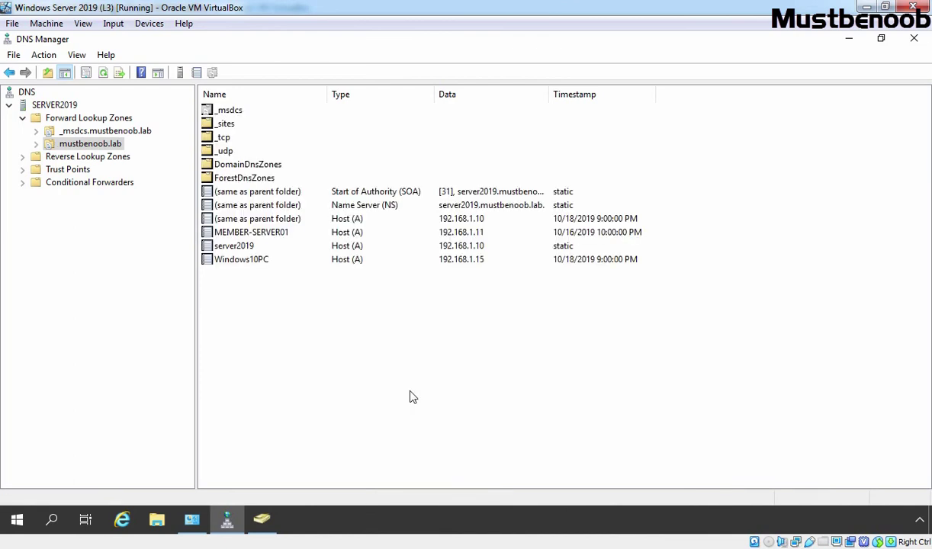
double_click(237, 260)
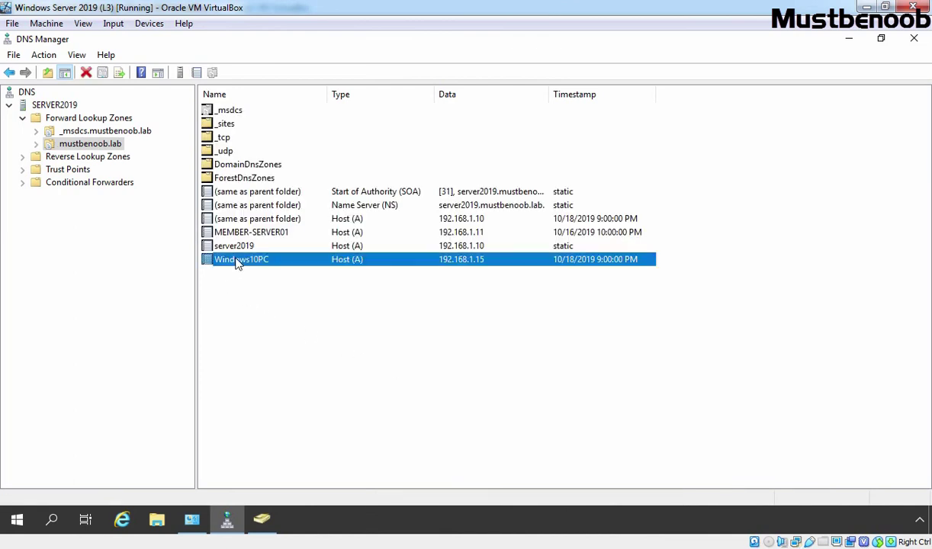
left_click(375, 138)
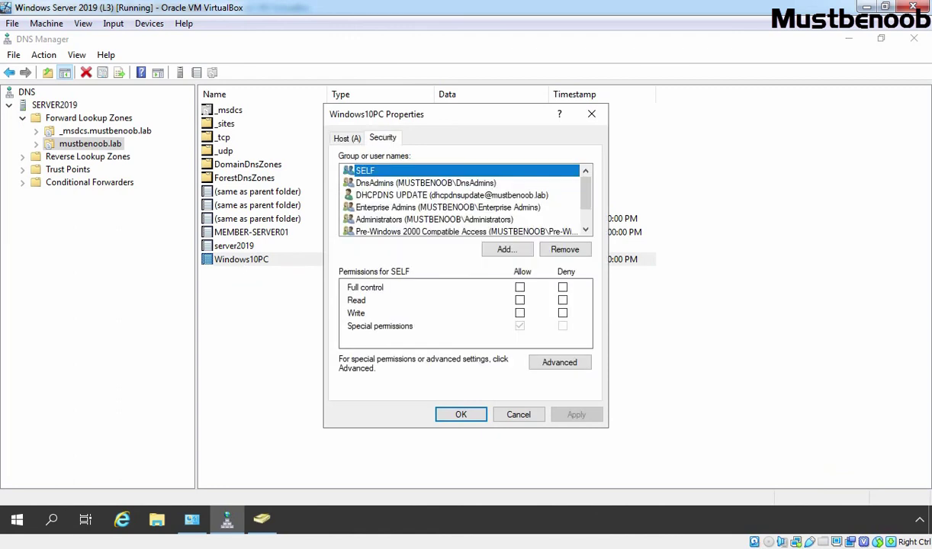
left_click(555, 362)
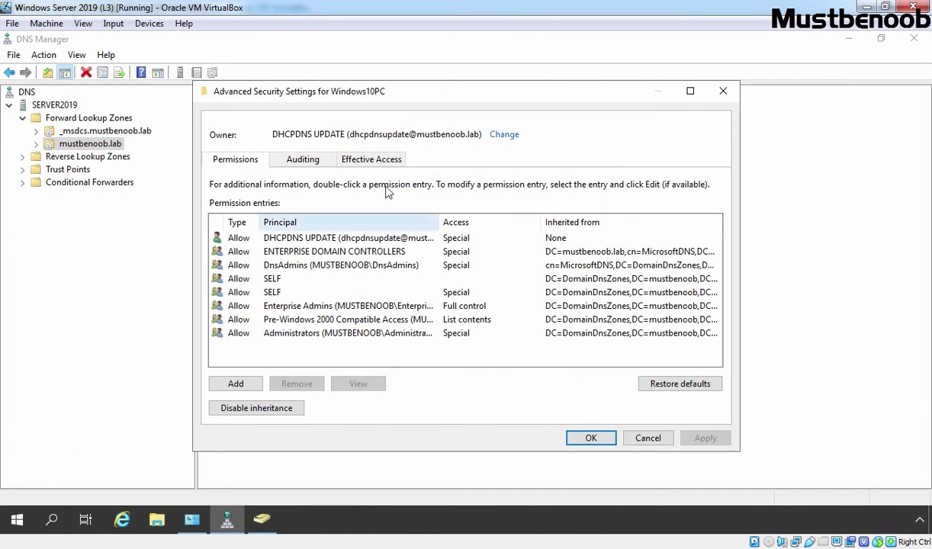